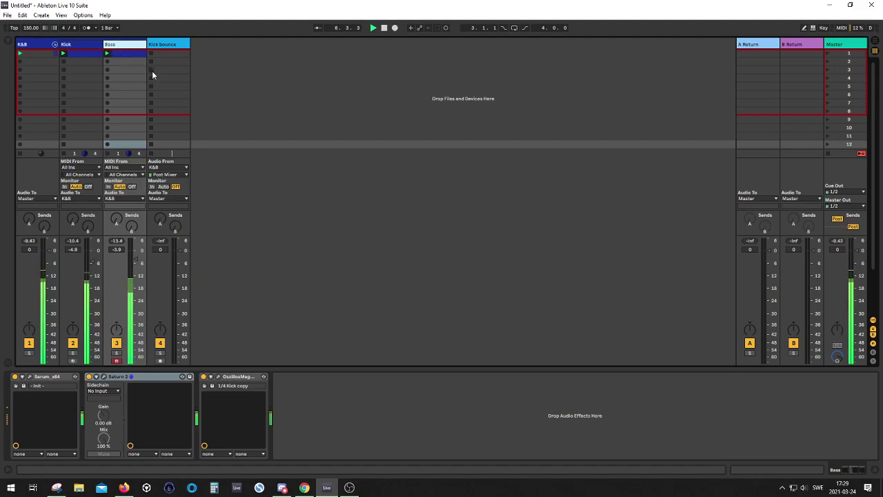
# Step: Open the Bass track's OszillosMegaScope, examine where the Kick and Bass waveforms overlap during playback, and stop the transport
pyautogui.click(218, 377)
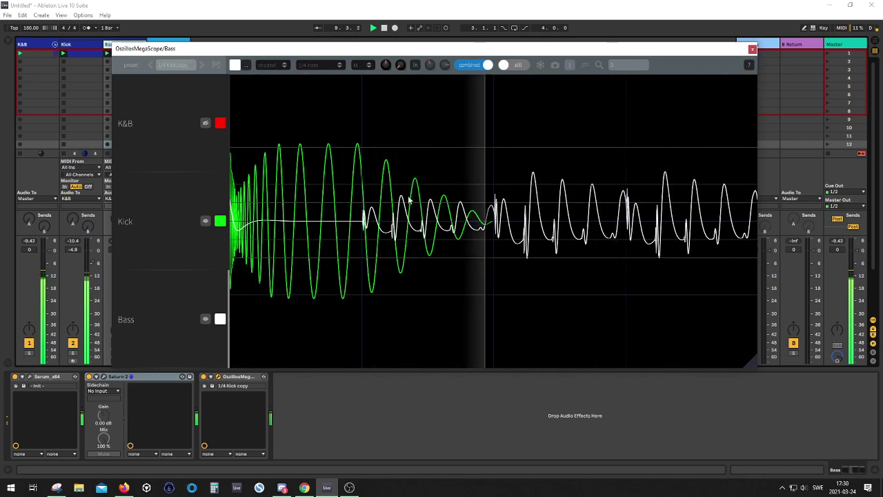
pyautogui.moveTo(407, 183); pyautogui.dragTo(391, 283)
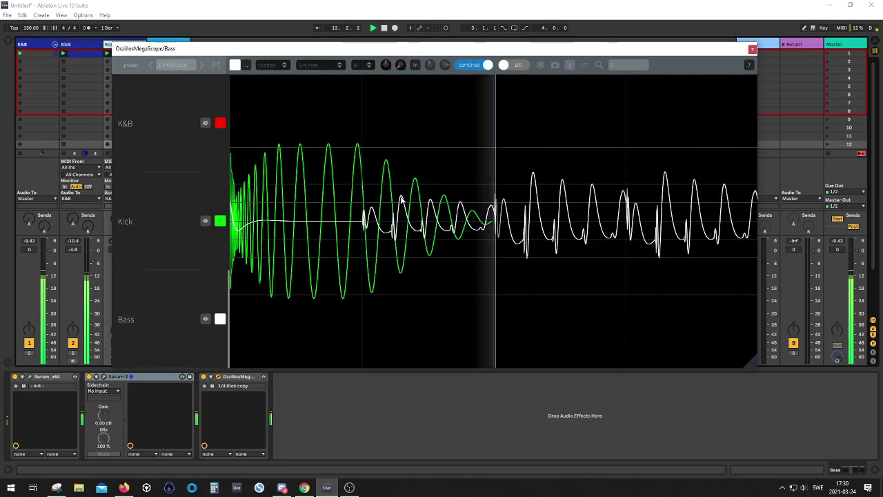
pyautogui.moveTo(395, 216); pyautogui.dragTo(394, 282)
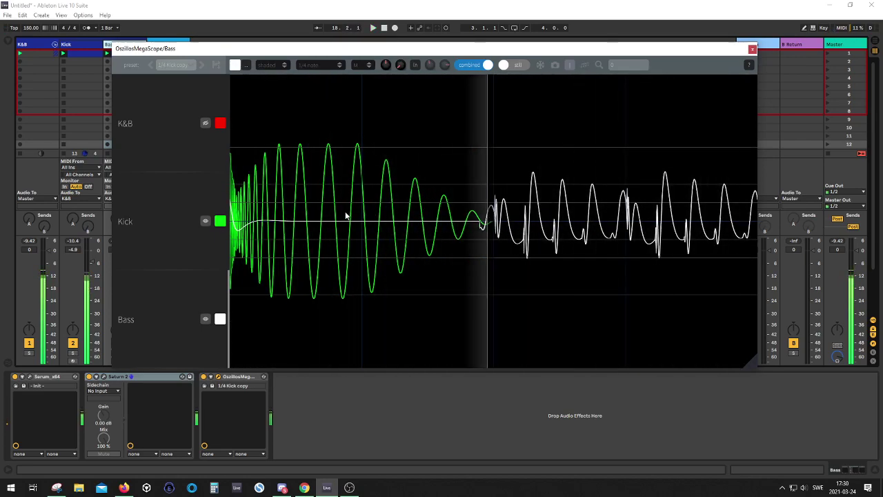
pyautogui.press('space')
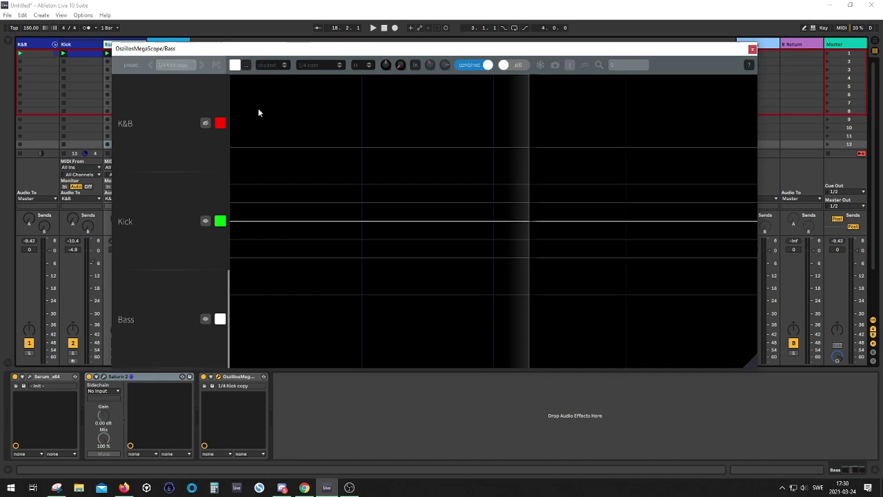
# Step: Move the oscilloscope window off the tracks and search the plug-in browser for "dispers"
pyautogui.moveTo(232, 49); pyautogui.dragTo(385, 45)
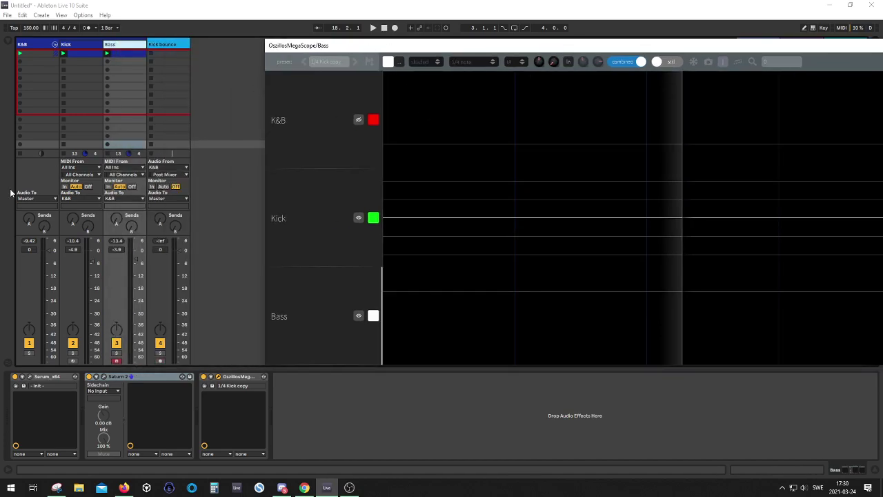
pyautogui.hotkey('ctrl', 'f')
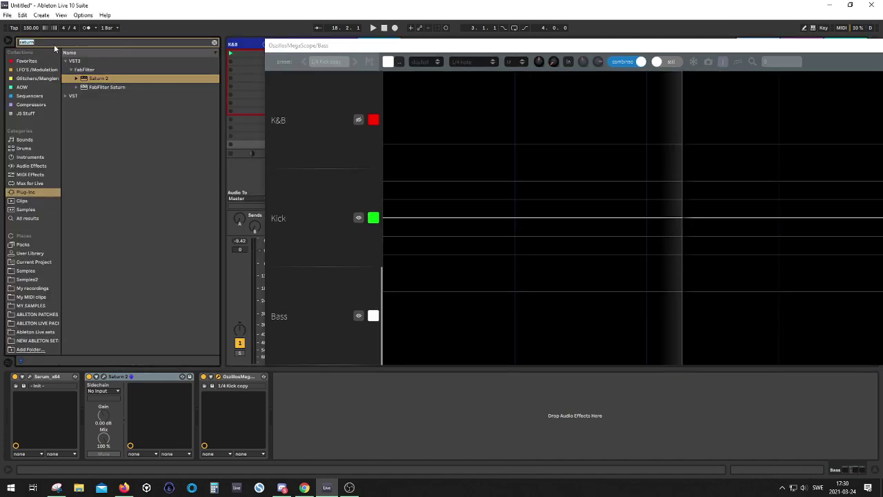
pyautogui.write('di')
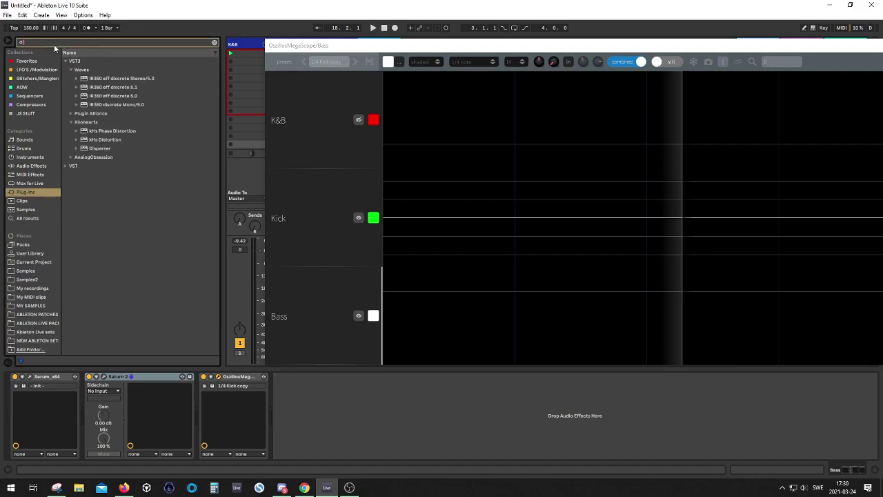
pyautogui.write('p')
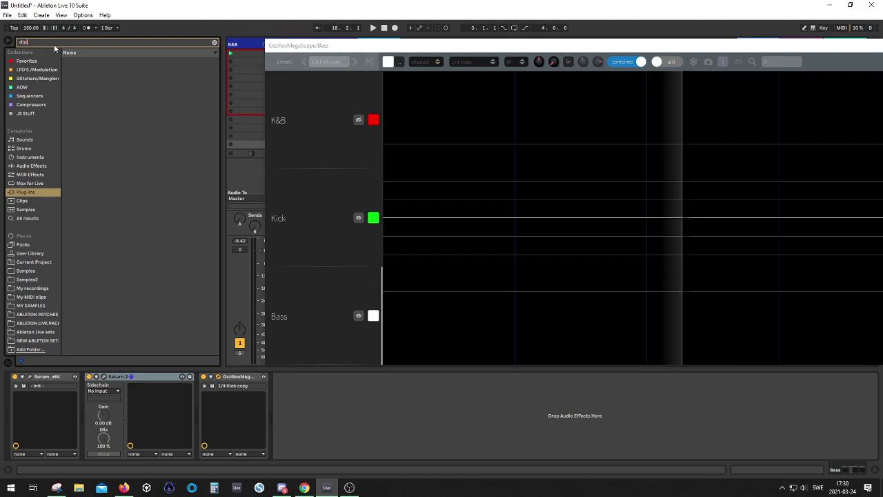
pyautogui.press('BackSpace')
pyautogui.write('spers')
# Step: Insert the Kilohearts Disperser on the Kick track between Kick 2 and OszillosMegaScope
pyautogui.moveTo(331, 46); pyautogui.dragTo(432, 48)
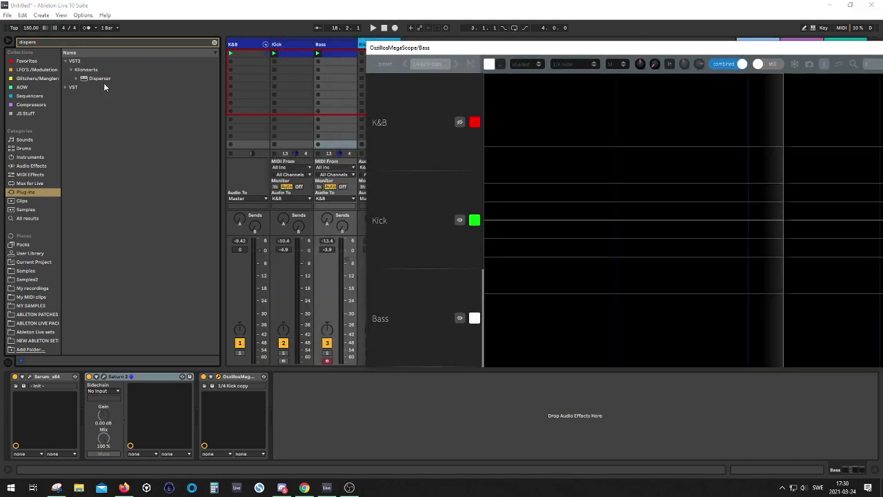
pyautogui.click(284, 46)
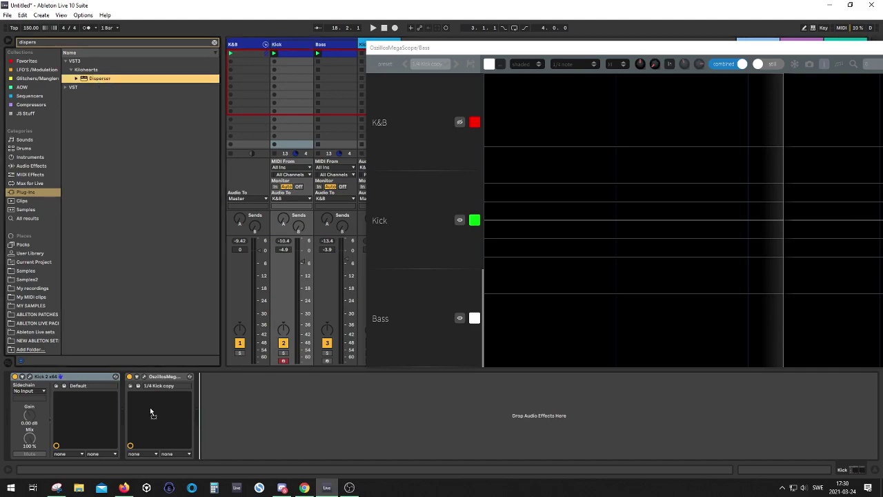
pyautogui.moveTo(131, 409); pyautogui.dragTo(131, 409)
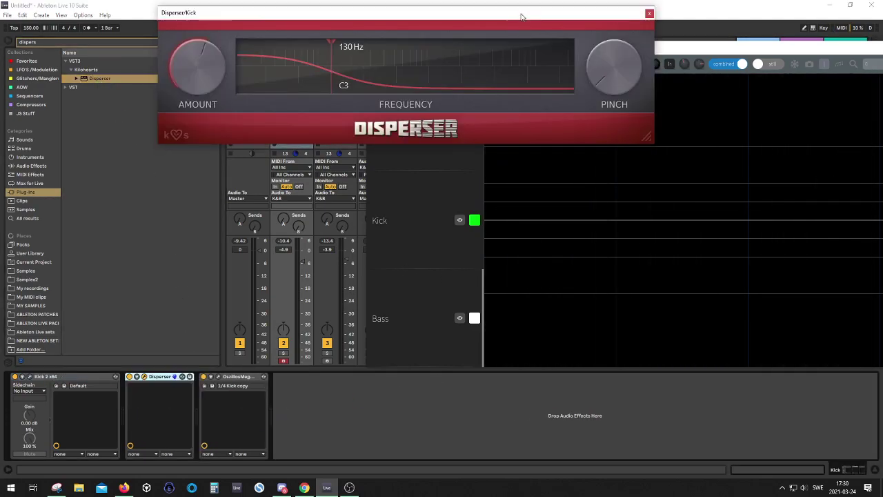
# Step: Reset Disperser's Amount to zero and arrange its window beside the oscilloscope while checking the unprocessed kick waveform in playback
pyautogui.moveTo(523, 16); pyautogui.dragTo(540, 101)
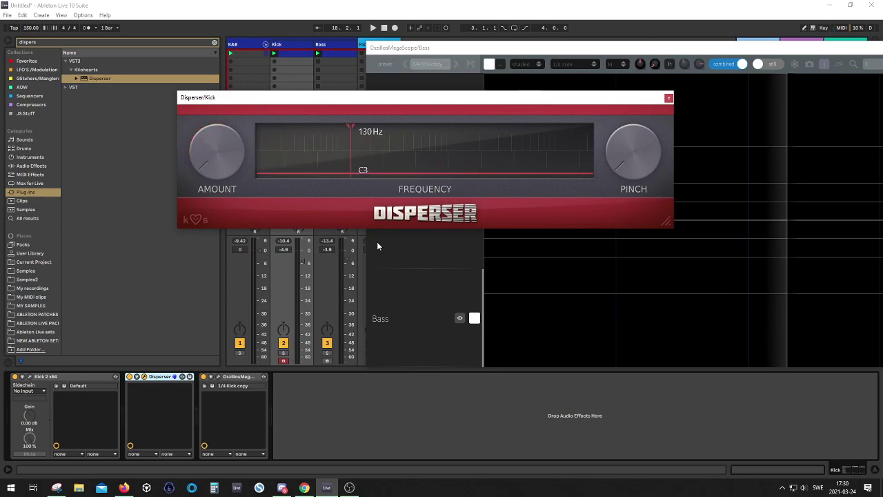
pyautogui.moveTo(588, 51); pyautogui.dragTo(560, 52)
pyautogui.press('space')
pyautogui.moveTo(302, 102); pyautogui.dragTo(122, 93)
pyautogui.moveTo(556, 50); pyautogui.dragTo(521, 38)
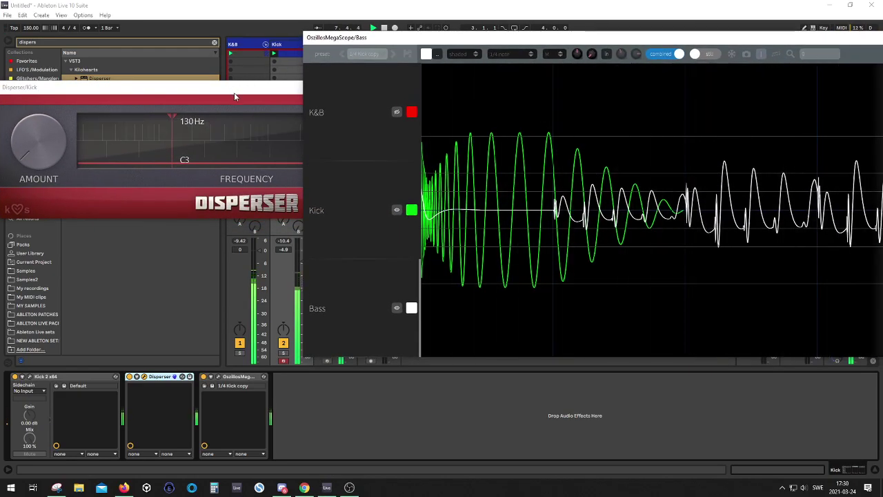
pyautogui.moveTo(234, 97); pyautogui.dragTo(276, 175)
pyautogui.press('space')
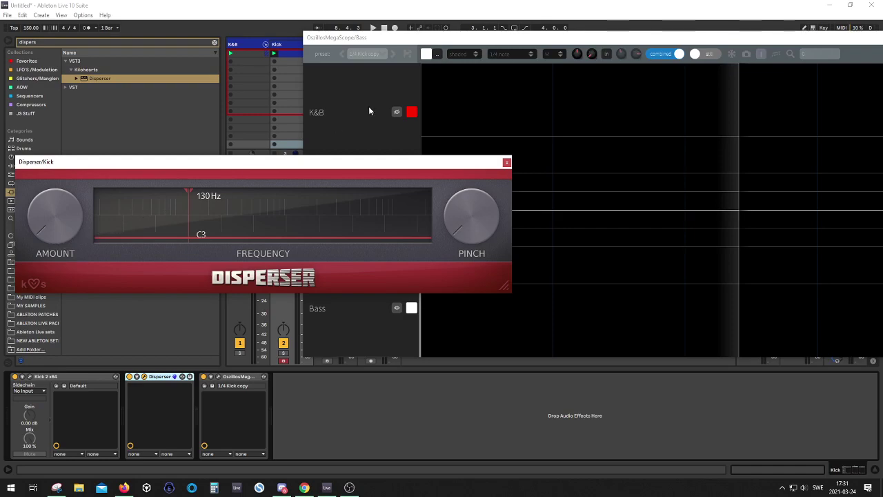
# Step: Place Disperser below the waveform display, restart playback and gradually raise its Amount to roughly a fifth of the range
pyautogui.click(410, 47)
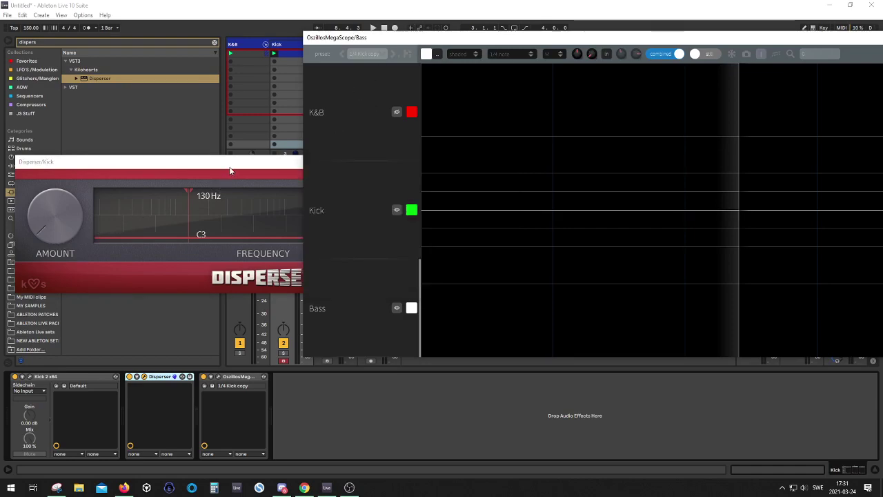
pyautogui.moveTo(231, 169); pyautogui.dragTo(382, 296)
pyautogui.press('space')
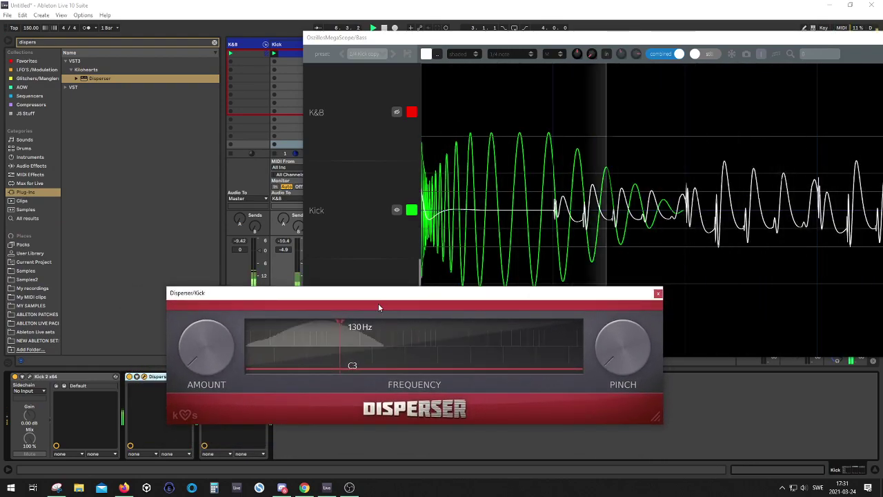
pyautogui.moveTo(210, 352); pyautogui.dragTo(210, 343)
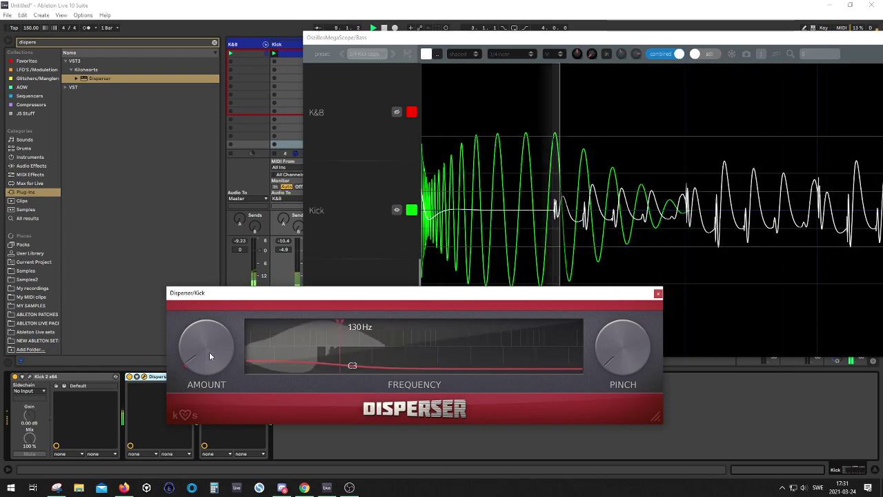
pyautogui.moveTo(210, 342); pyautogui.dragTo(210, 332)
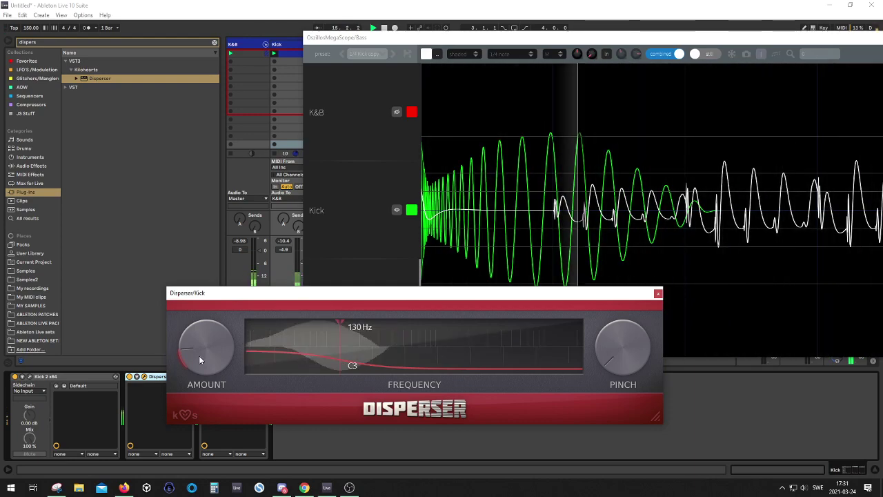
pyautogui.moveTo(200, 358); pyautogui.dragTo(200, 349)
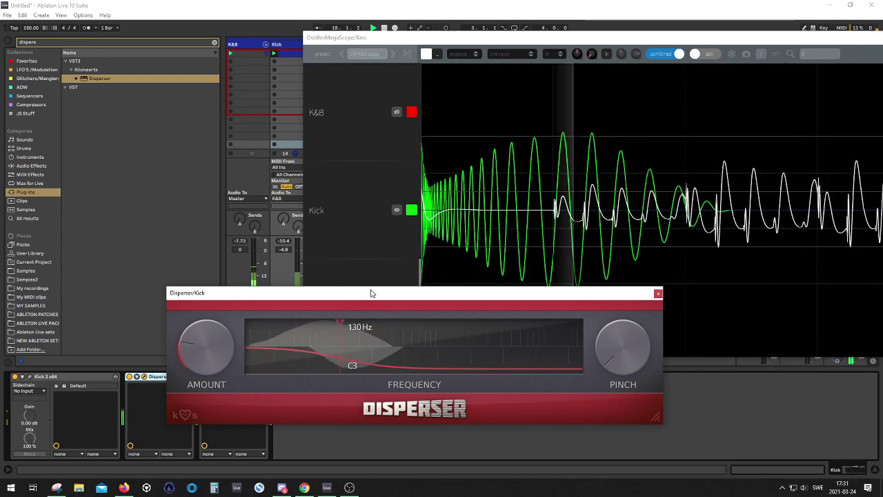
# Step: Solo the Kick track and compare its sound with Disperser bypassed and active
pyautogui.moveTo(371, 292); pyautogui.dragTo(528, 240)
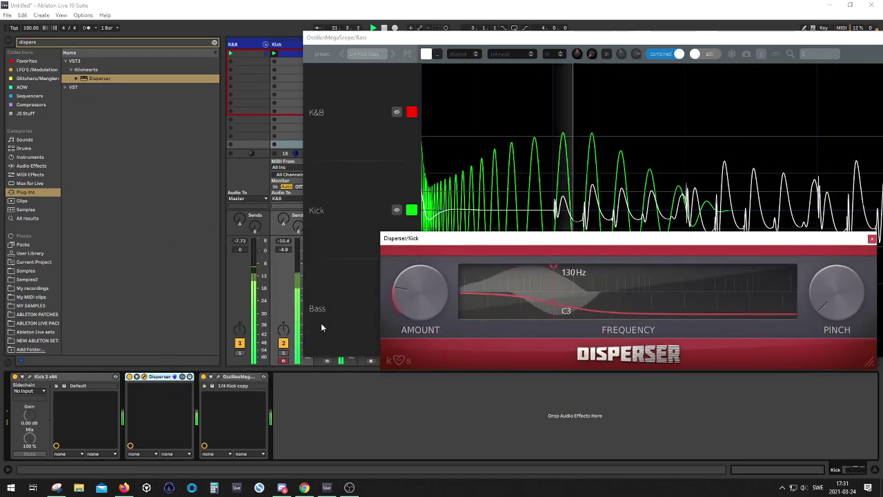
pyautogui.click(279, 353)
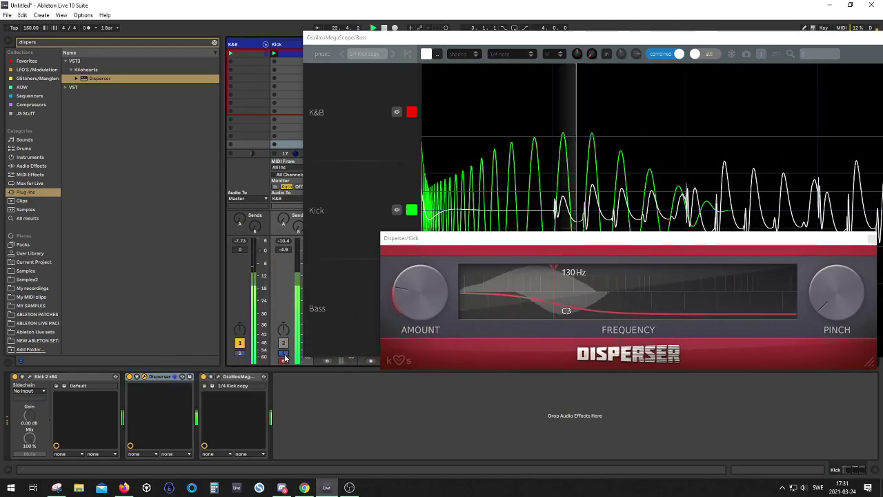
pyautogui.click(130, 377)
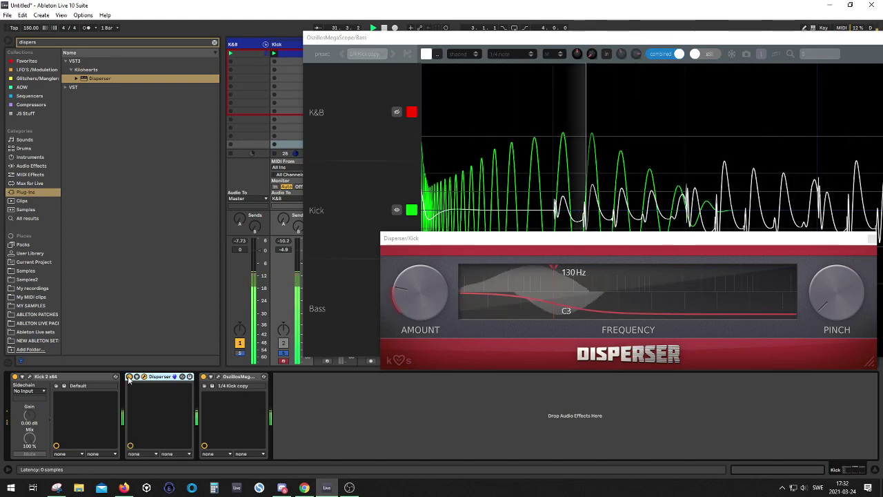
# Step: Reposition the Disperser window clear of the waveform tail, restart playback and set its Frequency to 314 Hz (D#4)
pyautogui.moveTo(396, 238); pyautogui.dragTo(287, 274)
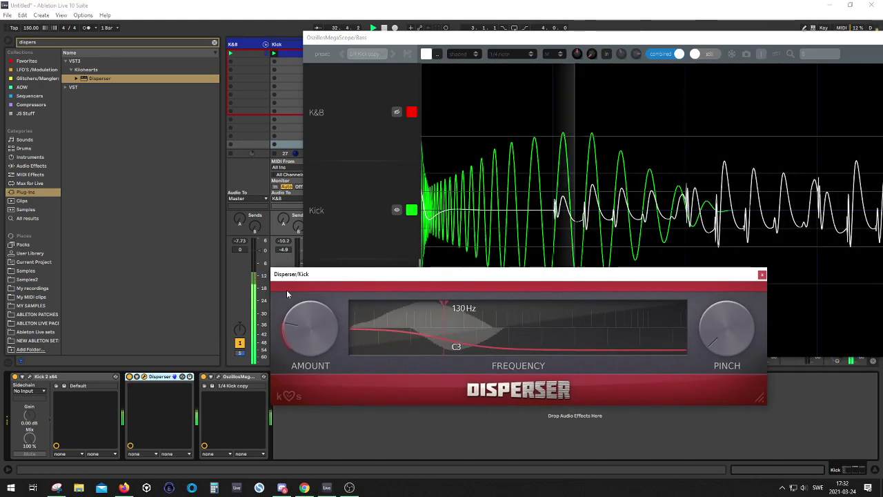
pyautogui.moveTo(447, 274); pyautogui.dragTo(280, 234)
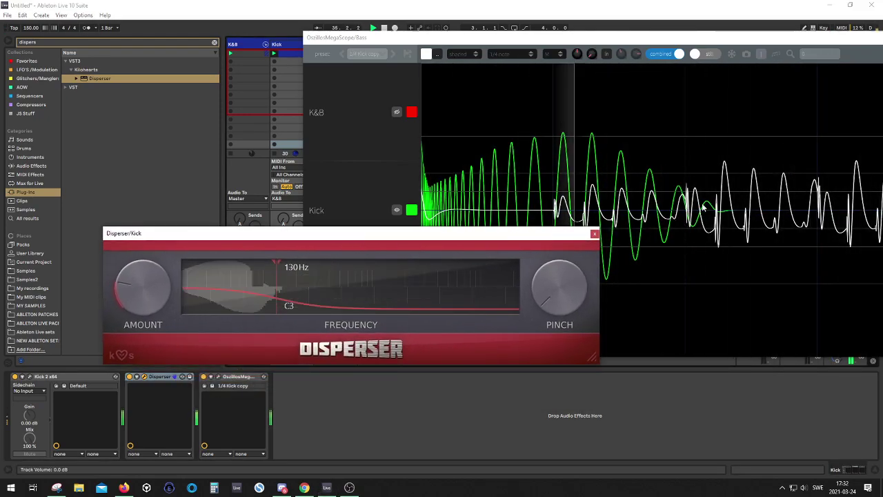
pyautogui.press('space')
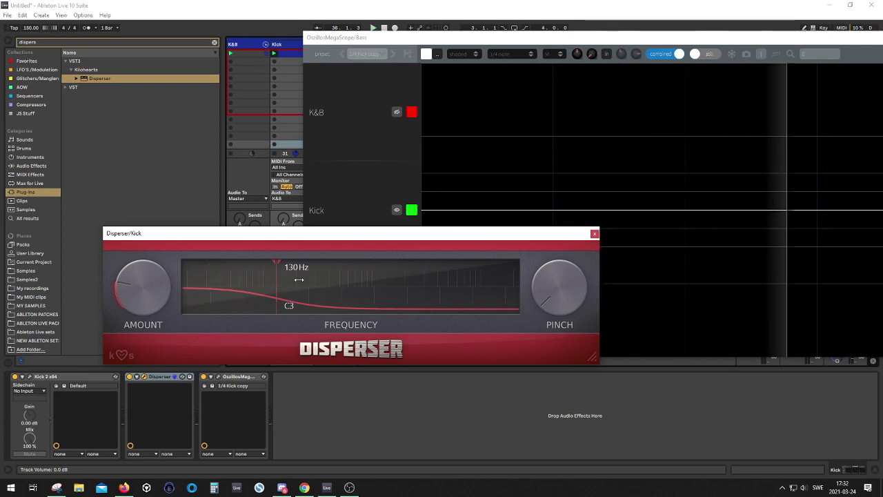
pyautogui.press('space')
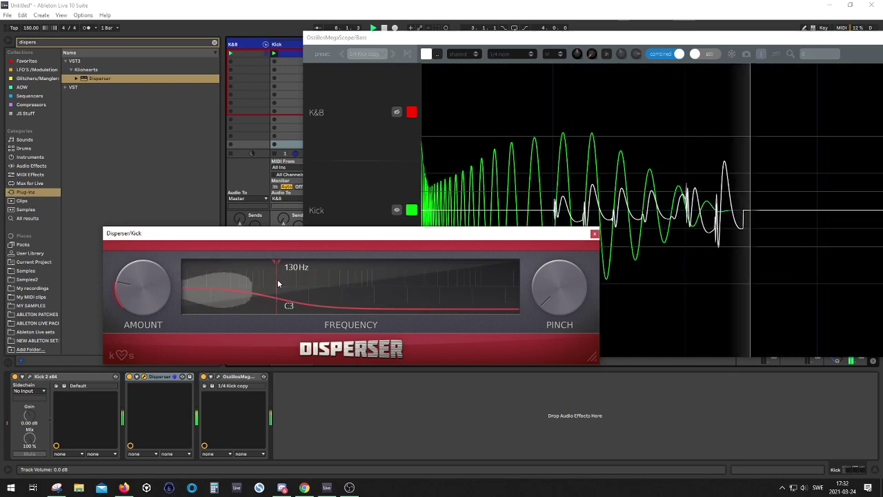
pyautogui.moveTo(276, 280); pyautogui.dragTo(317, 288)
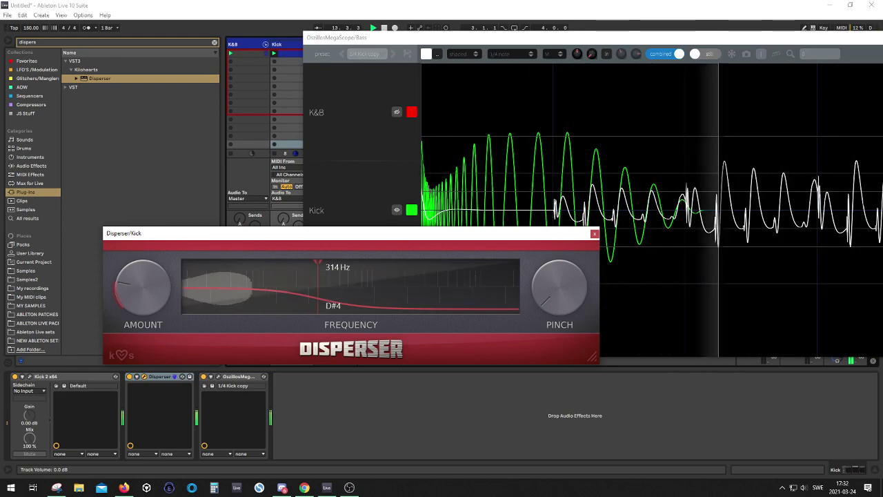
# Step: Try a higher Pinch on Disperser and compare the kick waveform with the effect bypassed and re-enabled during playback
pyautogui.moveTo(559, 287)
pyautogui.mouseDown()
pyautogui.moveTo(559, 266)
pyautogui.moveTo(559, 275)
pyautogui.mouseUp()
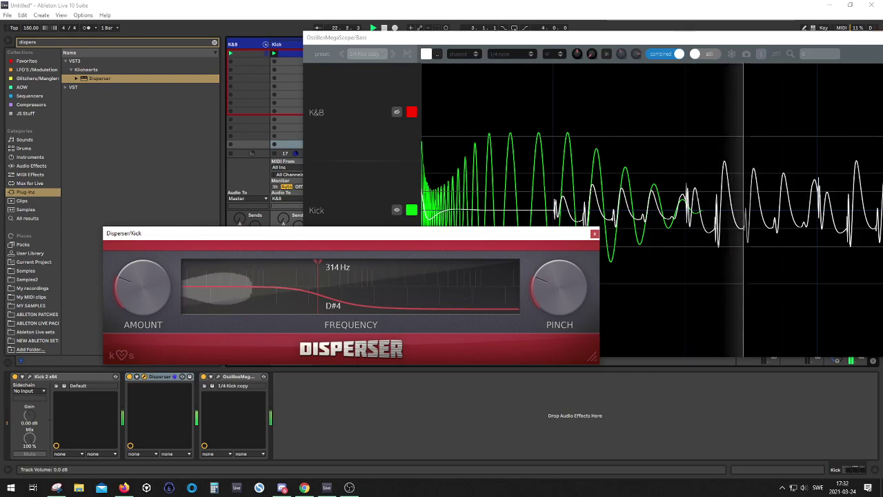
pyautogui.moveTo(378, 235); pyautogui.dragTo(404, 229)
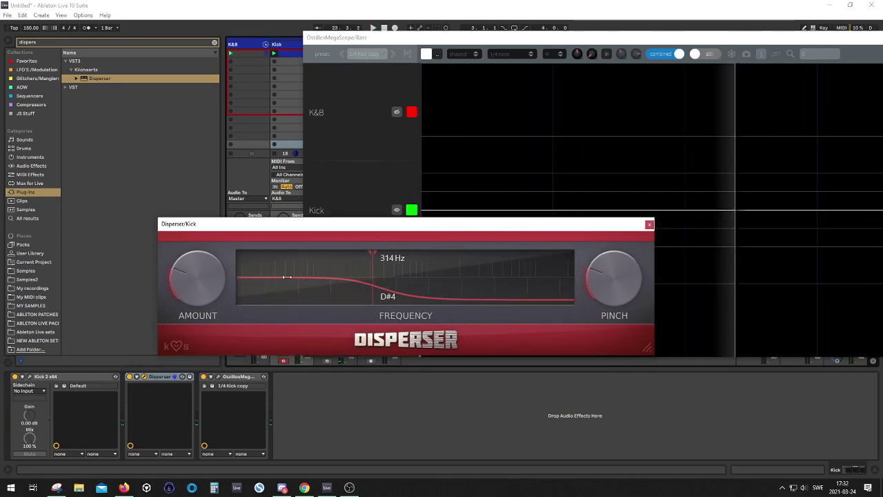
pyautogui.click(130, 378)
pyautogui.press('space')
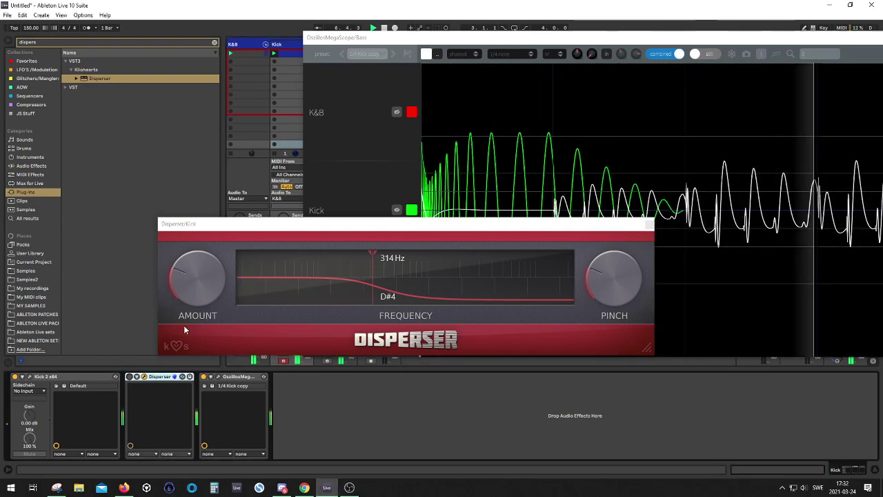
pyautogui.click(129, 377)
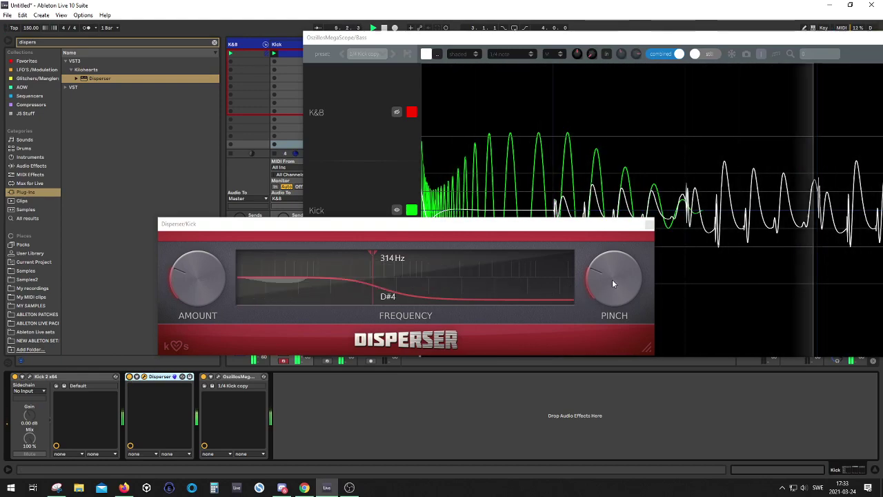
# Step: Lower Disperser's Pinch back to its minimum and move its window slightly down from the waveforms
pyautogui.moveTo(614, 284); pyautogui.dragTo(614, 318)
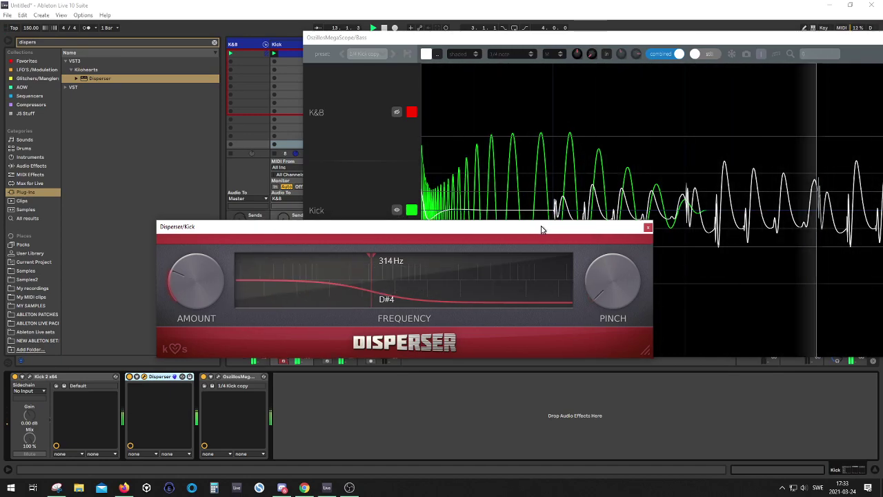
pyautogui.moveTo(542, 228); pyautogui.dragTo(519, 244)
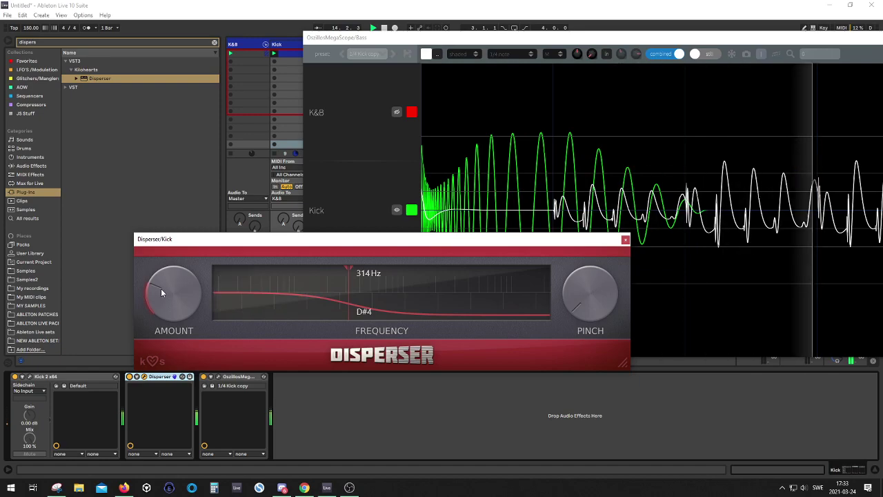